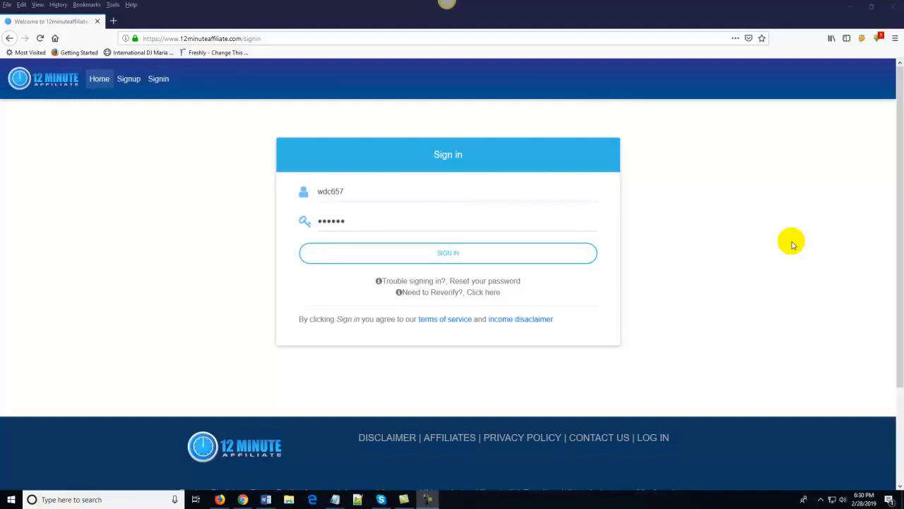
Step: Sign in to the members area with the account username and password
click(465, 258)
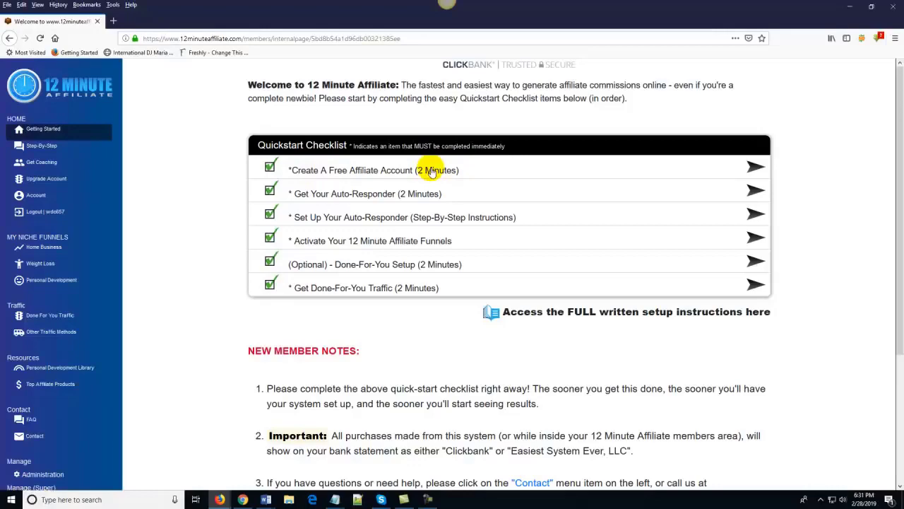
Step: Open the Step #1 Create A Free Affiliate Account checklist item
click(754, 168)
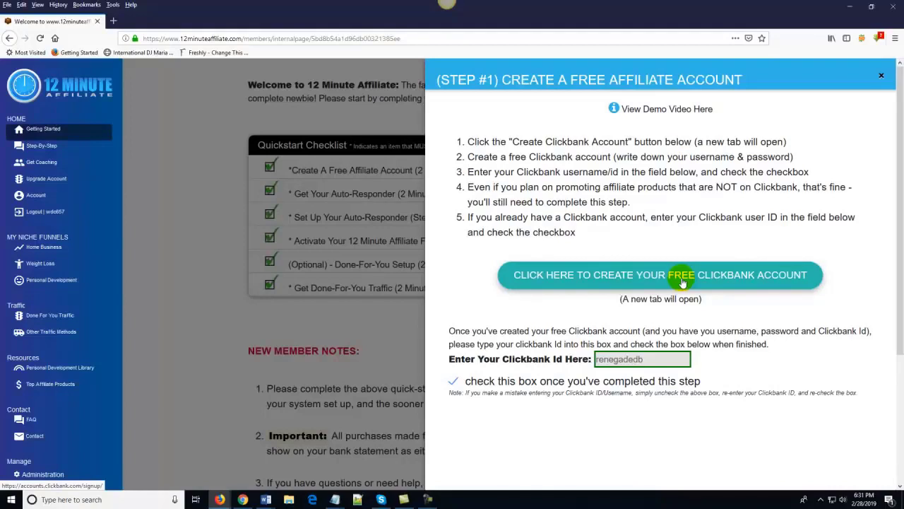
Step: Untick the Step #1 completion box to reset the saved ClickBank ID
click(456, 383)
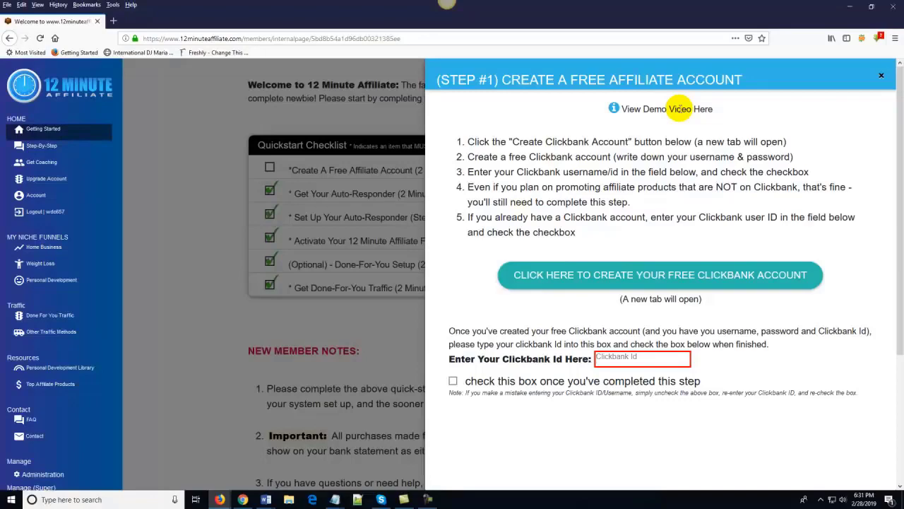
Step: Enter the ClickBank ID in Step #1, mark it complete, and close the panel
click(370, 345)
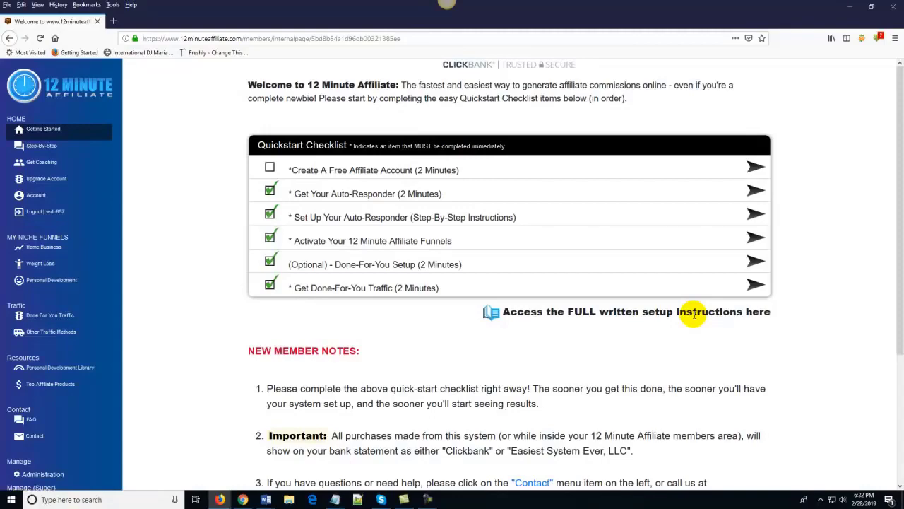
click(753, 166)
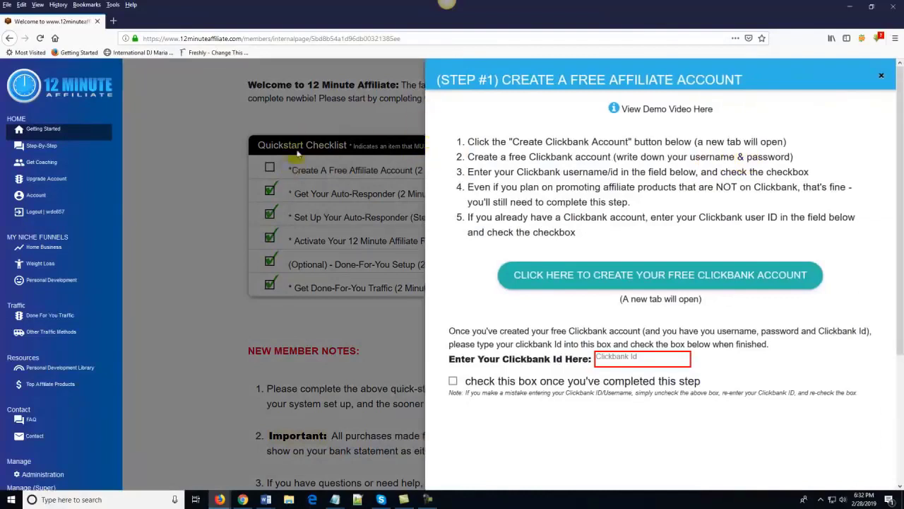
click(624, 357)
text(rene)
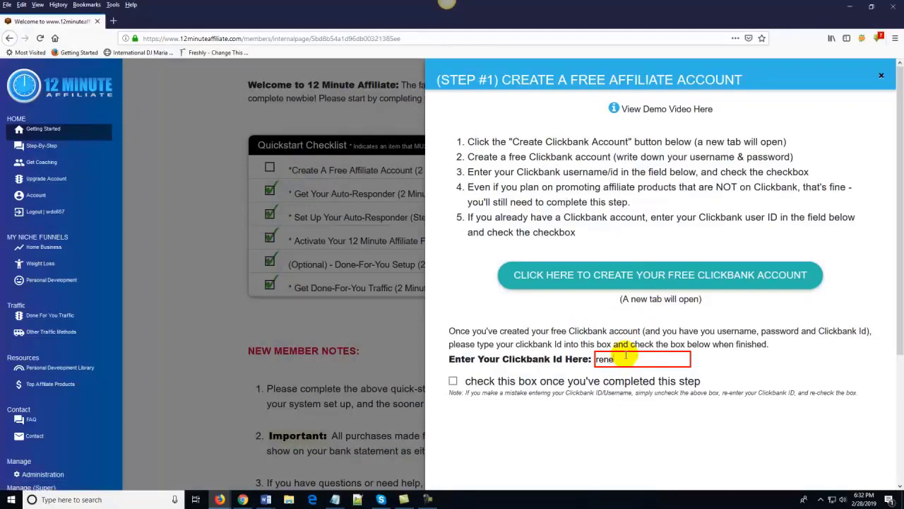
text(gadedb)
click(453, 381)
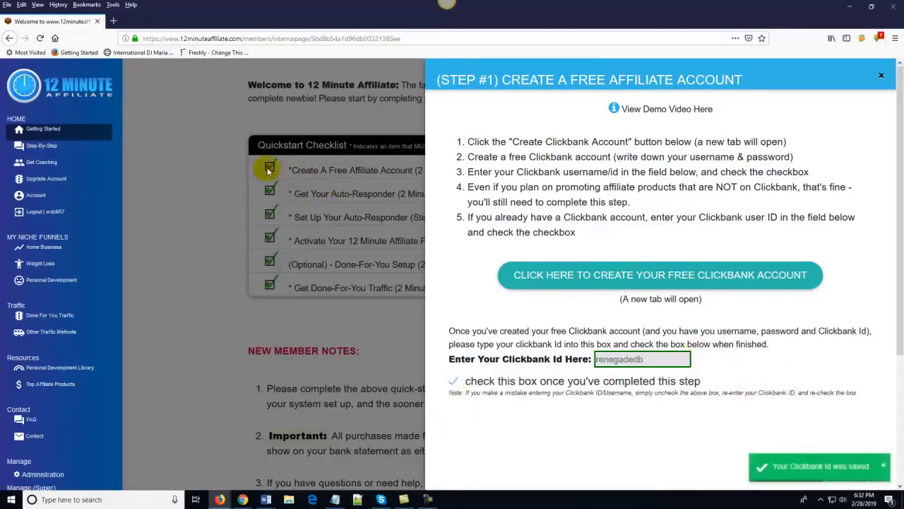
click(276, 320)
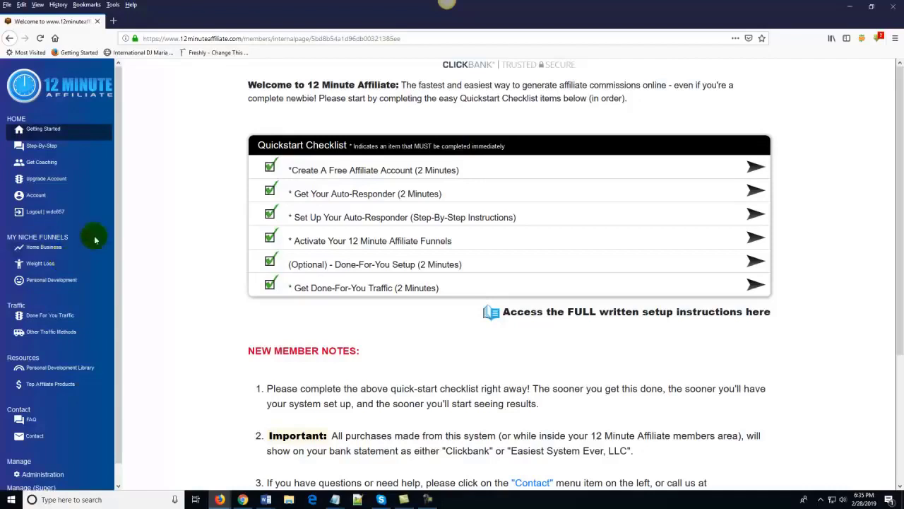
Step: Go to the Weight Loss niche funnels page under My Niche Funnels
click(49, 264)
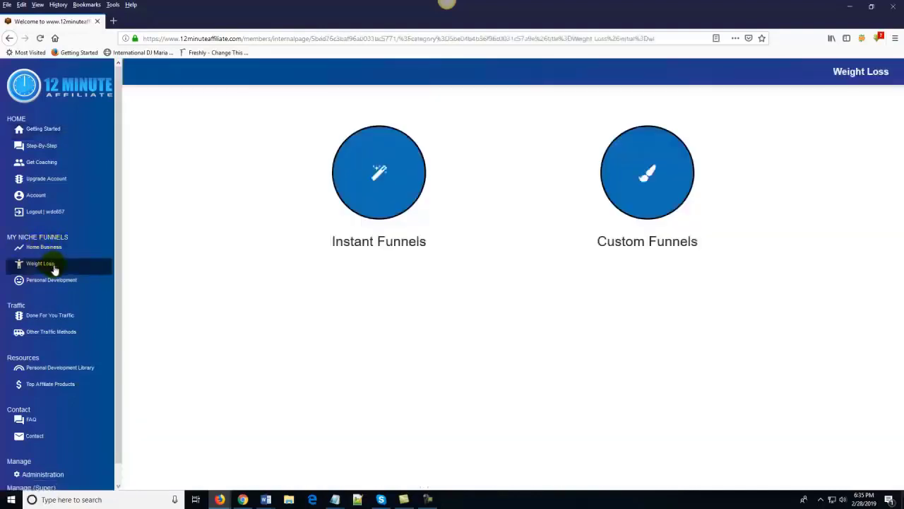
click(372, 217)
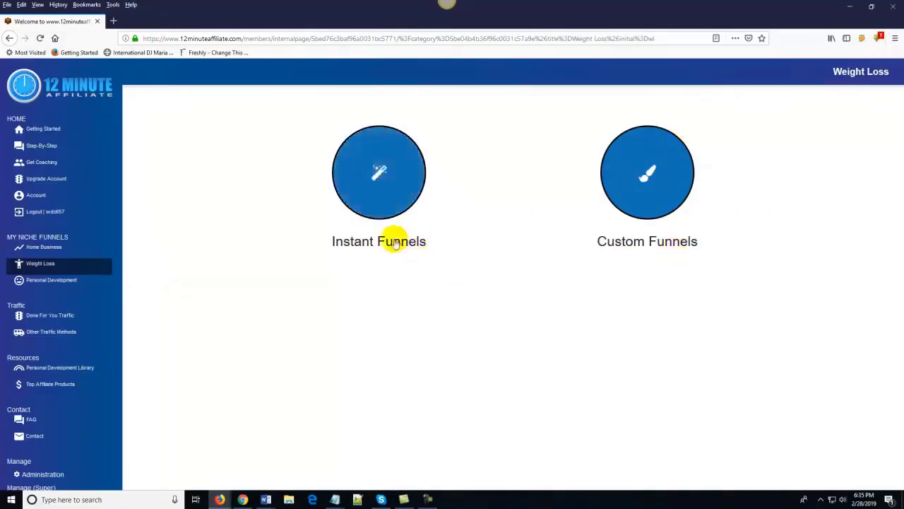
click(51, 131)
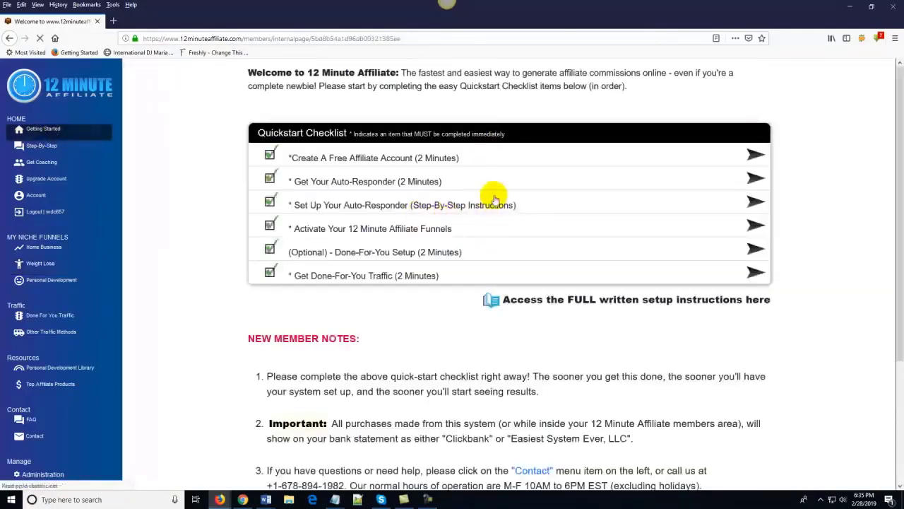
click(43, 263)
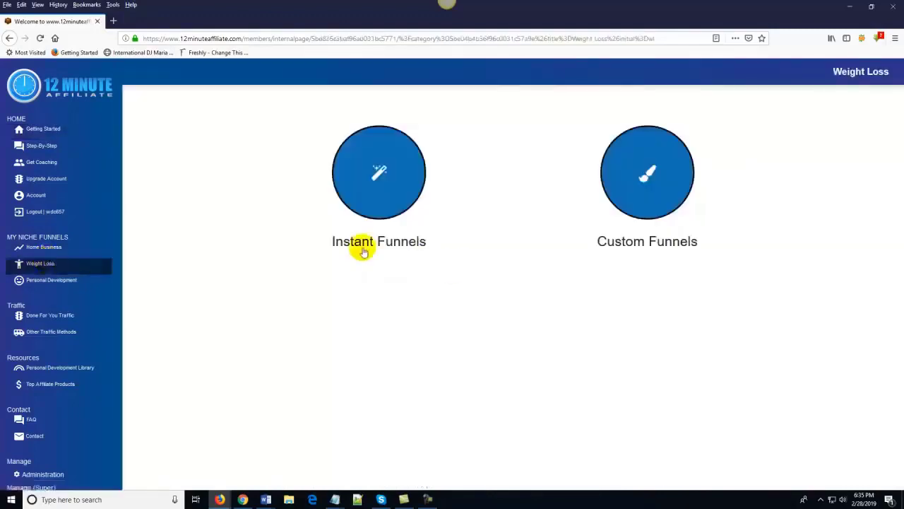
Step: Show the Weight Loss instant funnels and review each funnel's Optin Page and Bridge Page links
click(365, 247)
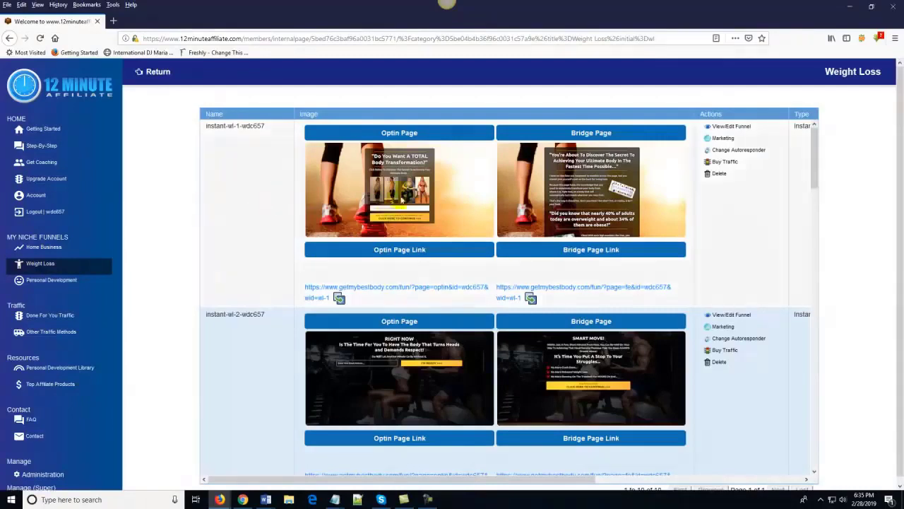
scroll(622, 188, down, 1)
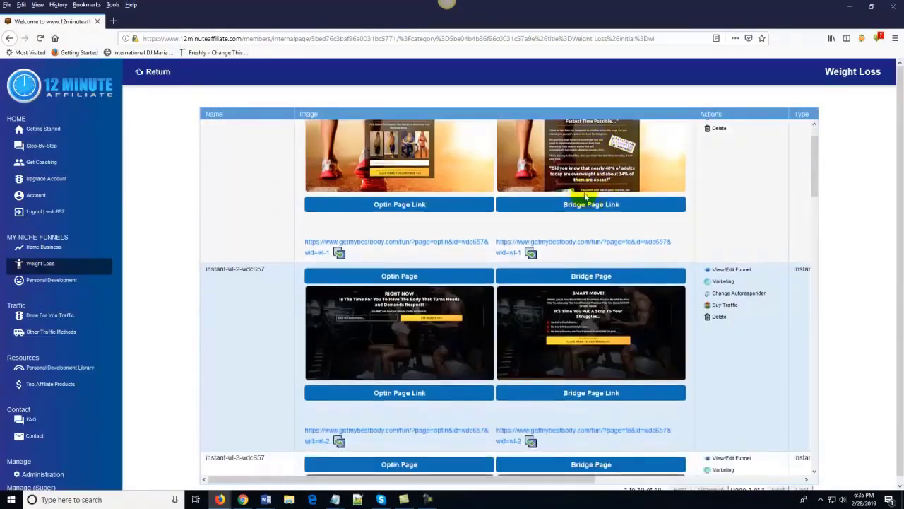
scroll(607, 196, down, 5)
scroll(606, 196, down, 8)
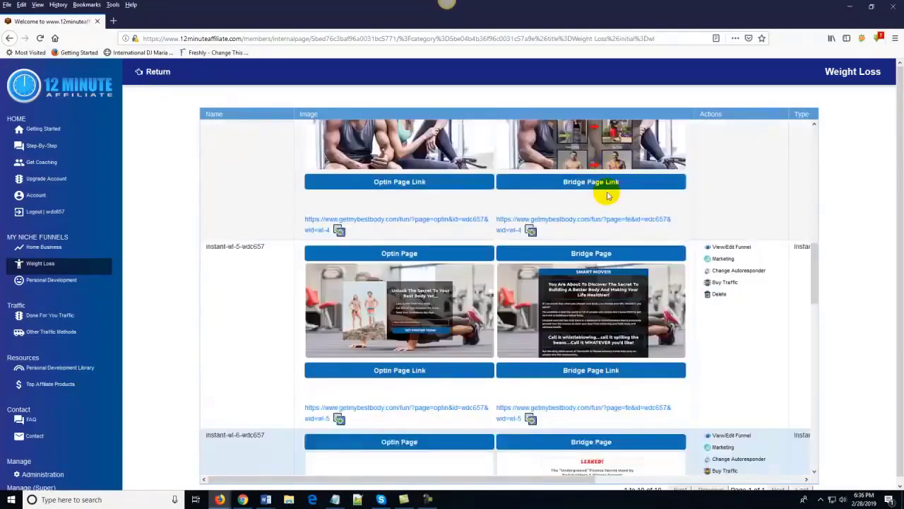
scroll(608, 195, down, 8)
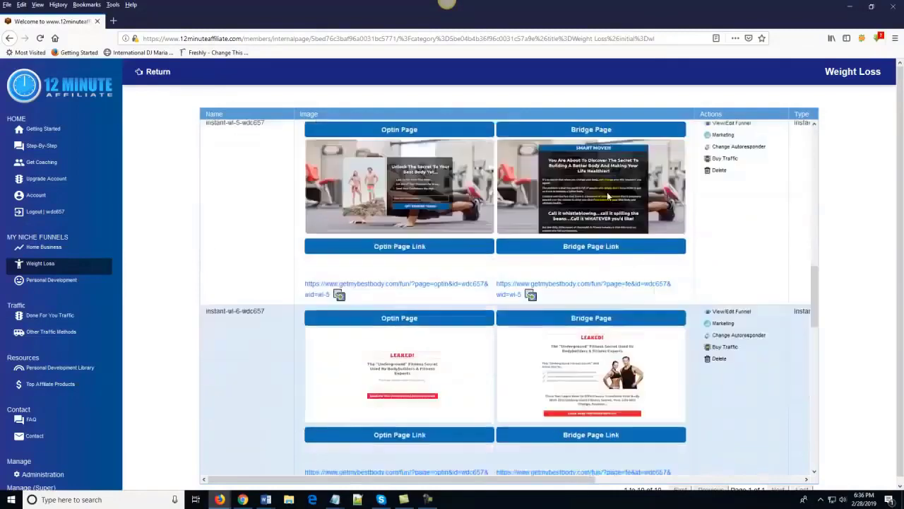
scroll(608, 196, down, 6)
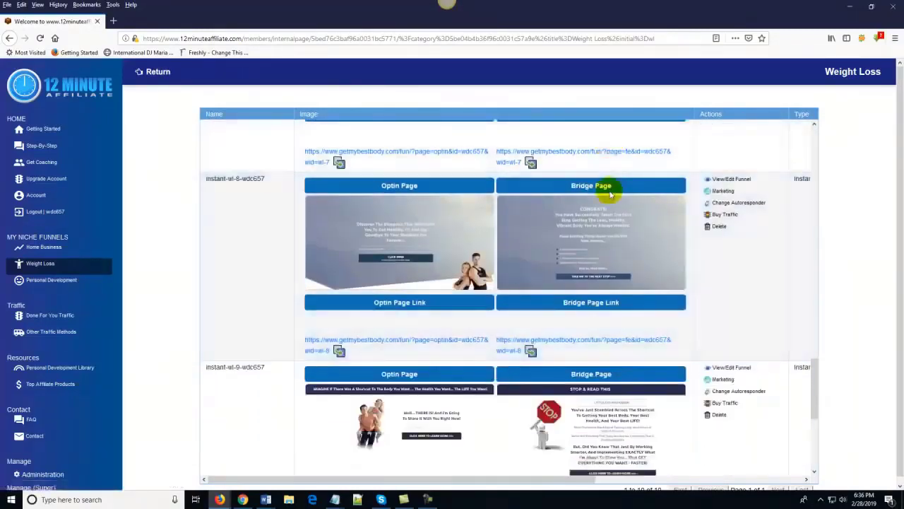
scroll(612, 196, down, 2)
scroll(613, 201, up, 1)
scroll(613, 201, up, 20)
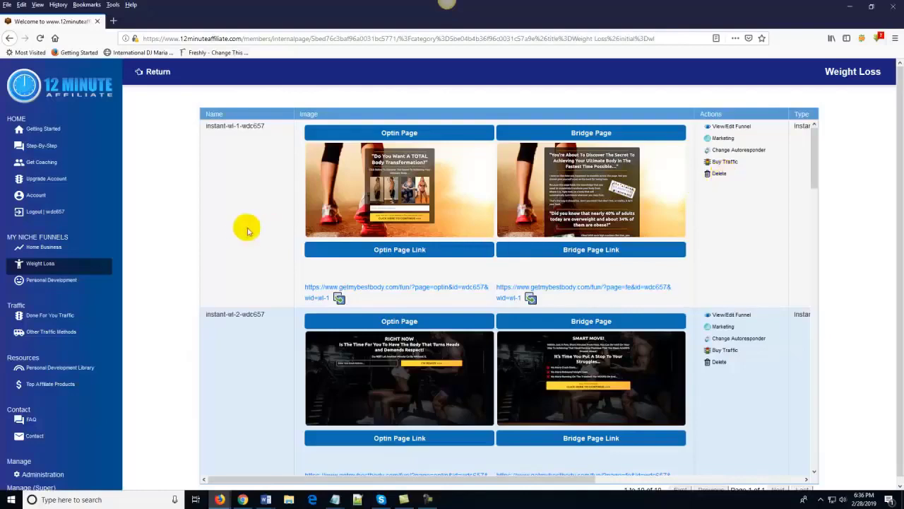
scroll(248, 231, down, 5)
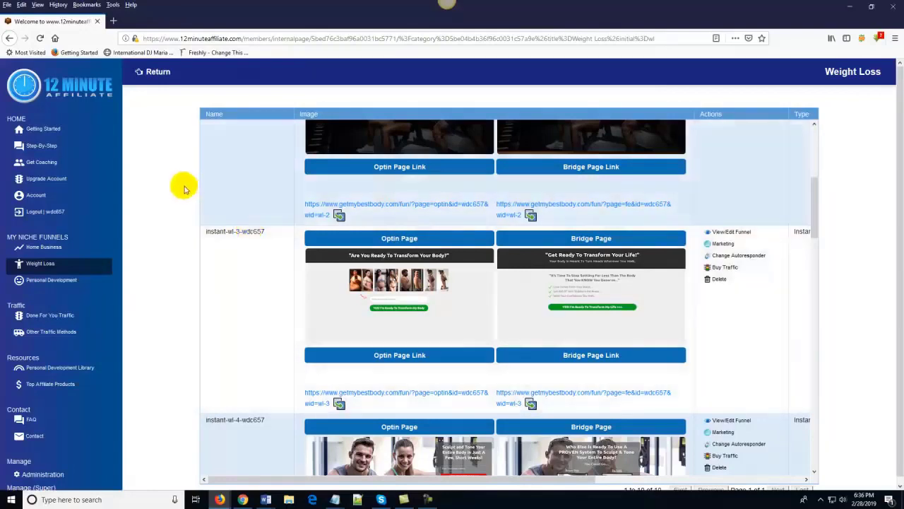
Step: Pick Home Biz: Funnel 10 from the Home Business custom funnel templates
click(44, 247)
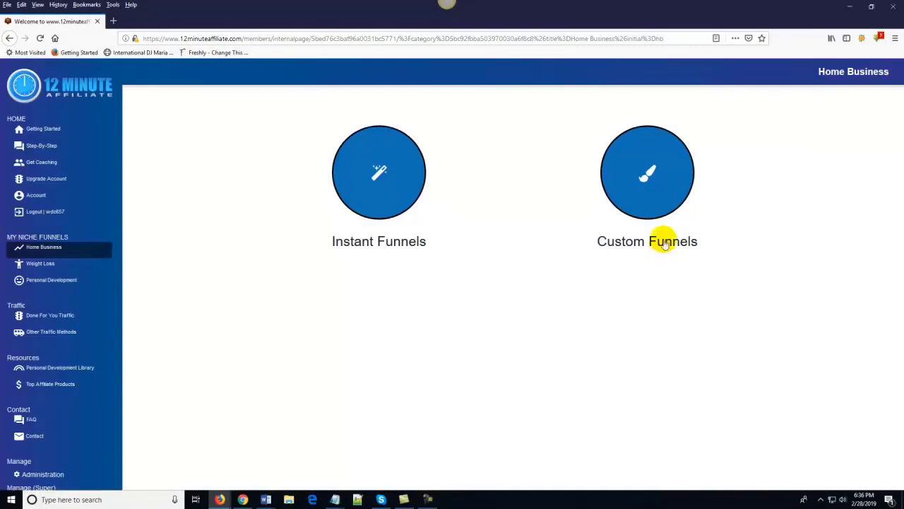
click(664, 243)
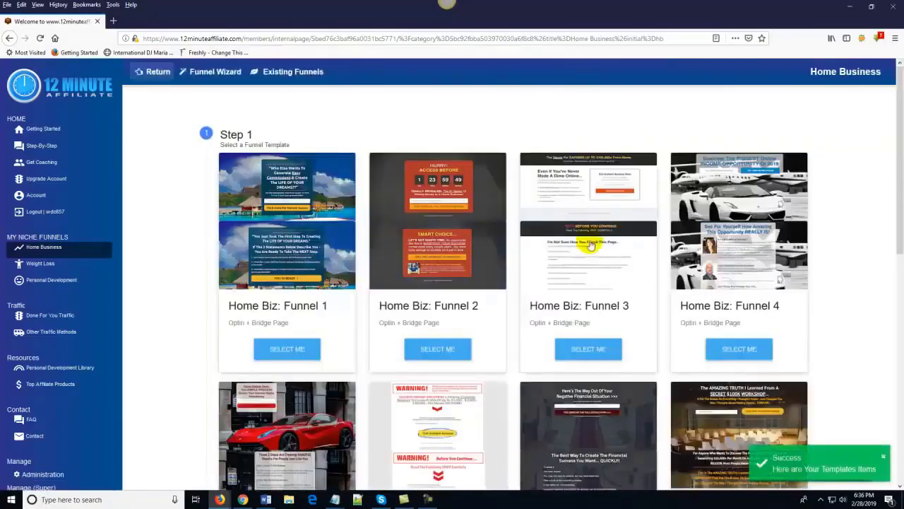
scroll(566, 243, down, 5)
scroll(589, 244, down, 3)
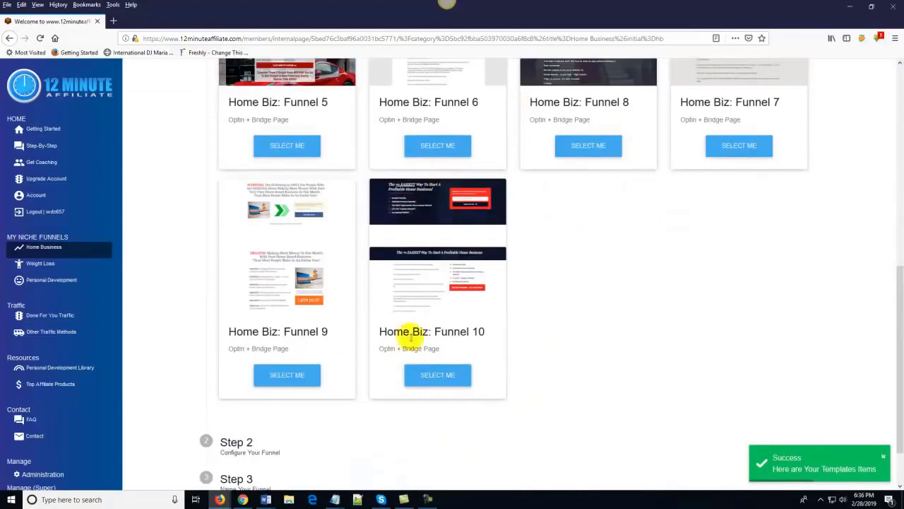
click(435, 377)
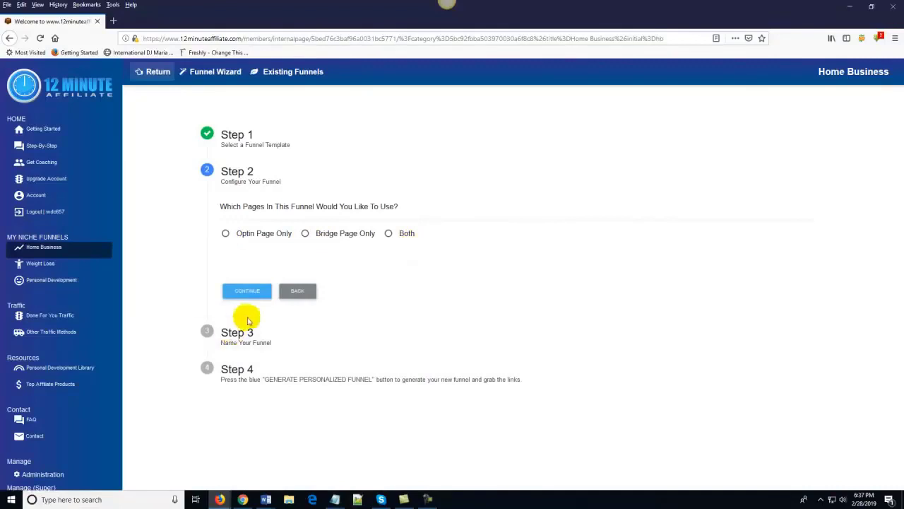
click(305, 235)
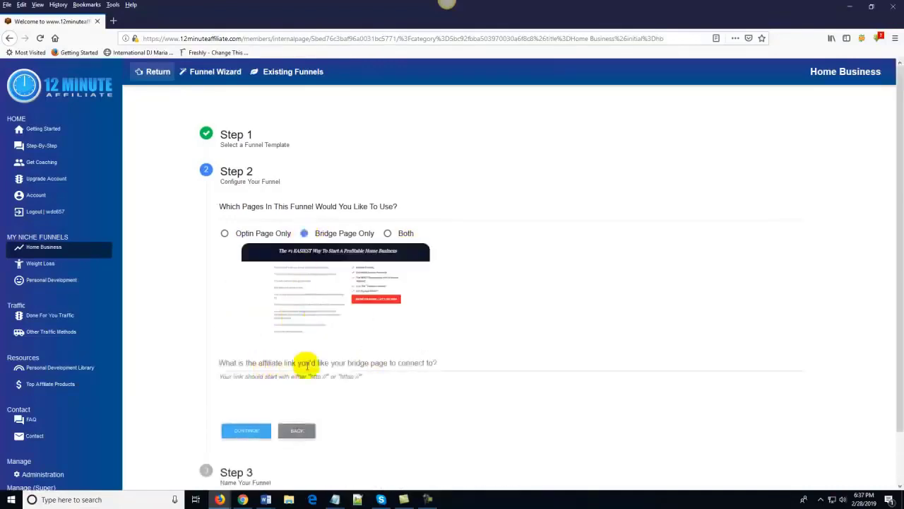
click(332, 365)
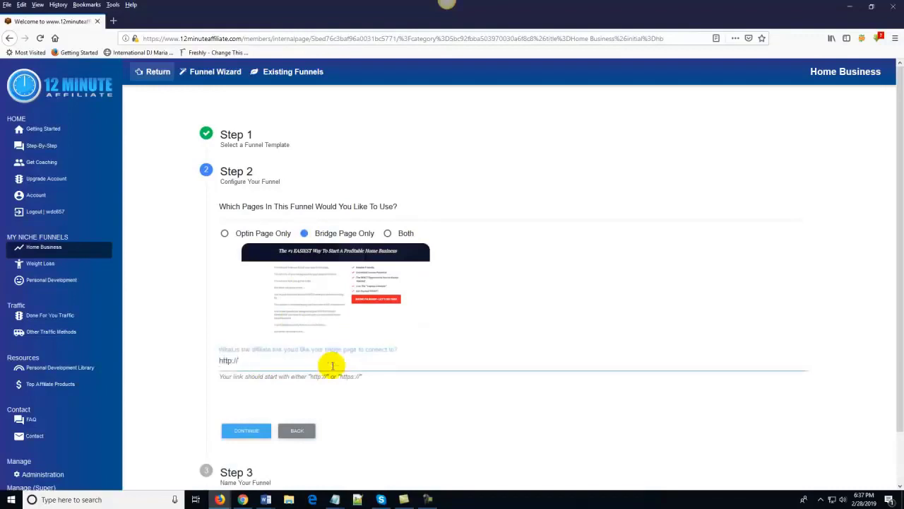
text(youraffiliatelink.com)
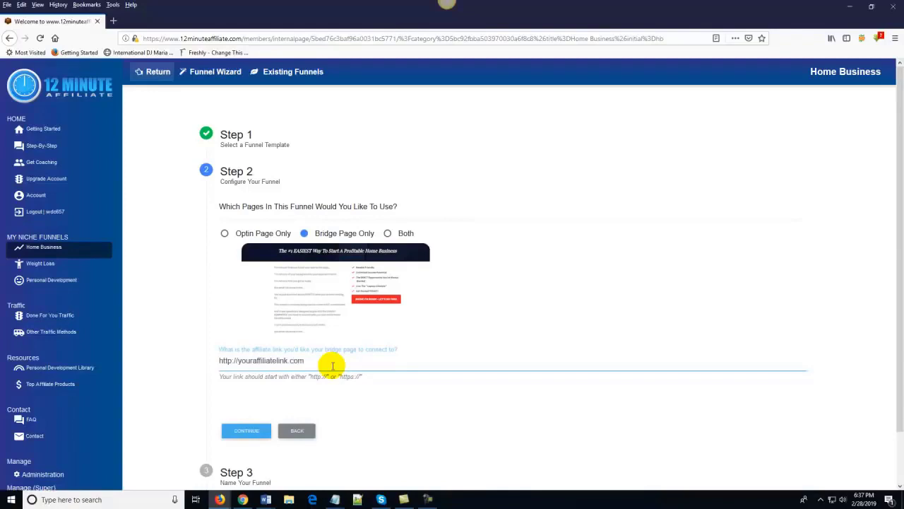
click(254, 428)
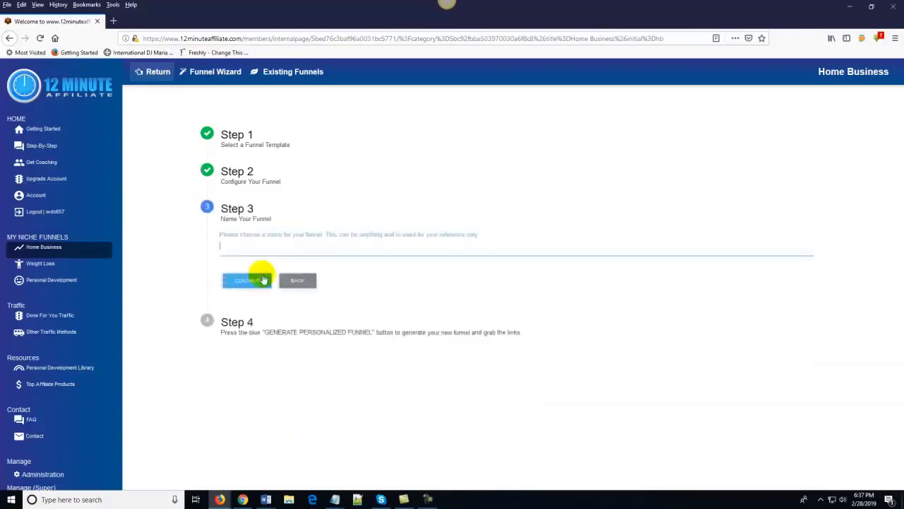
Step: Name the funnel 'funnel1' and generate its personalized bridge-page link
click(272, 252)
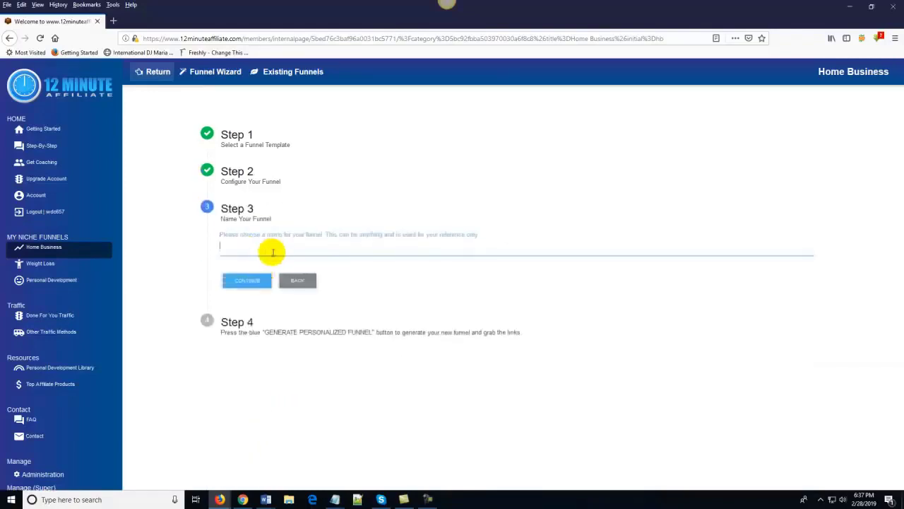
text(funnel14)
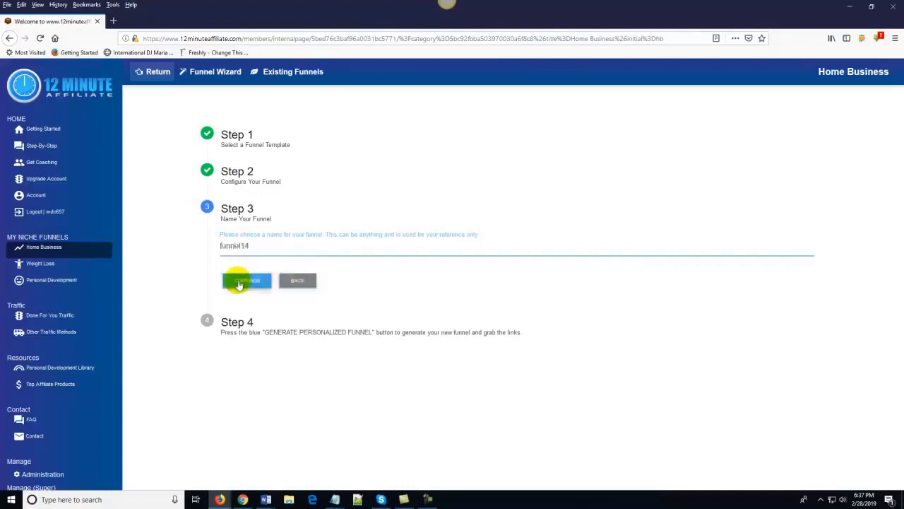
click(241, 280)
click(276, 299)
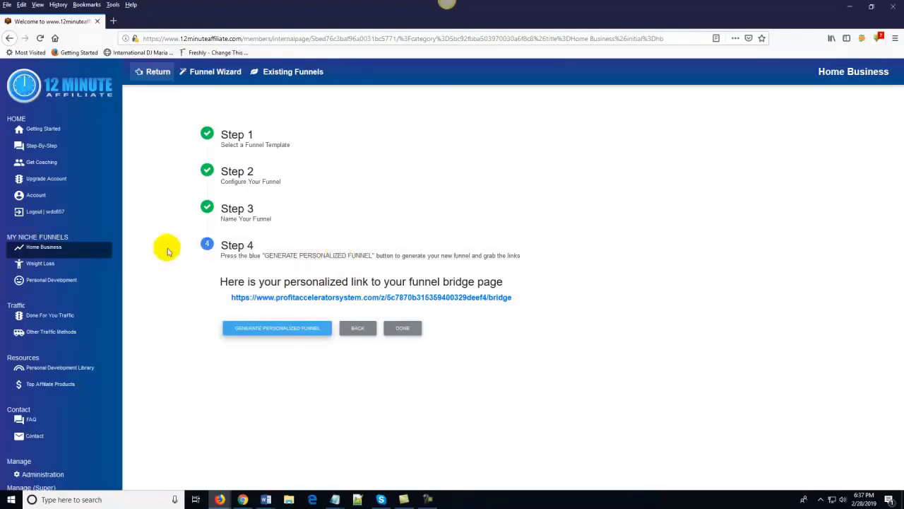
Step: Return to the Weight Loss instant funnels and scroll through the funnel table
click(64, 262)
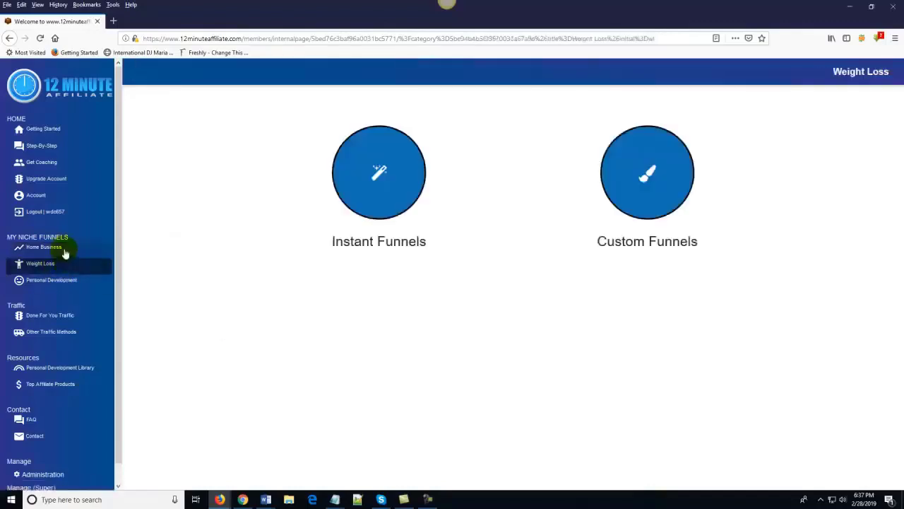
click(389, 244)
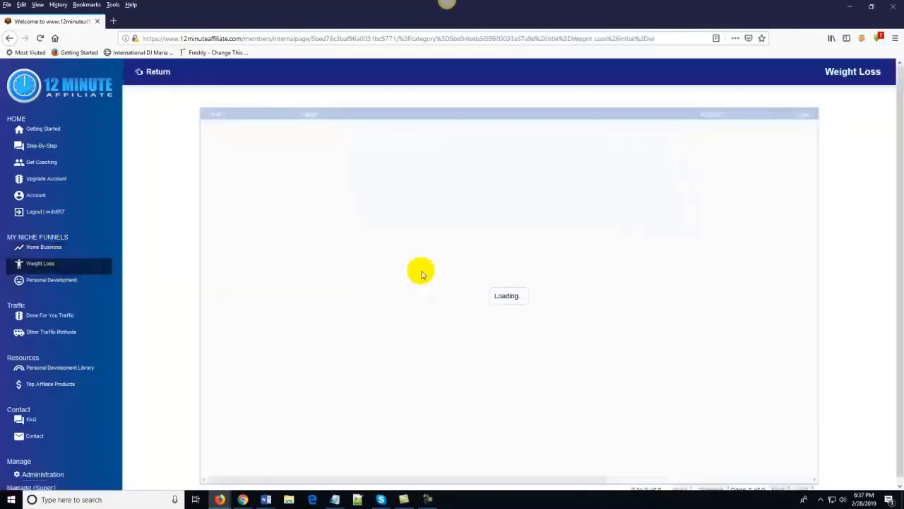
scroll(523, 260, down, 12)
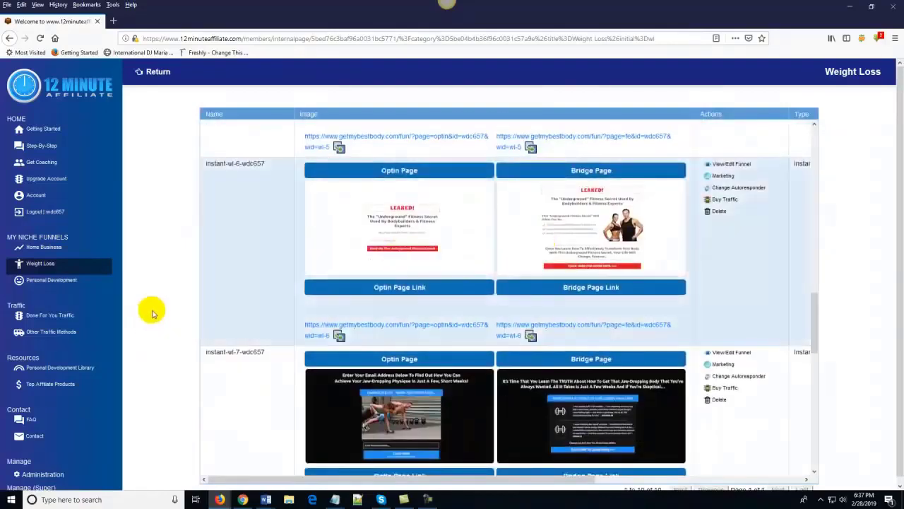
scroll(154, 311, down, 1)
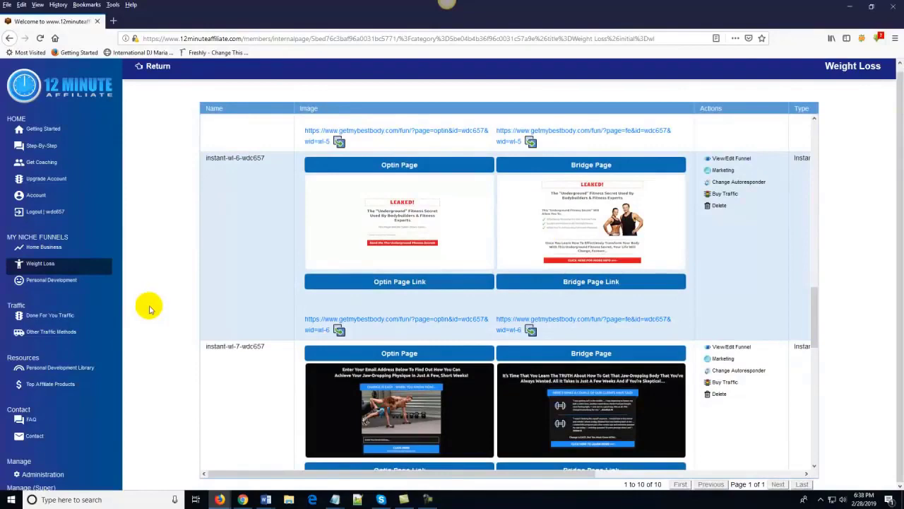
Step: Open Done For You Traffic and review how ordering works, down to the GET TRAFFIC button
click(54, 318)
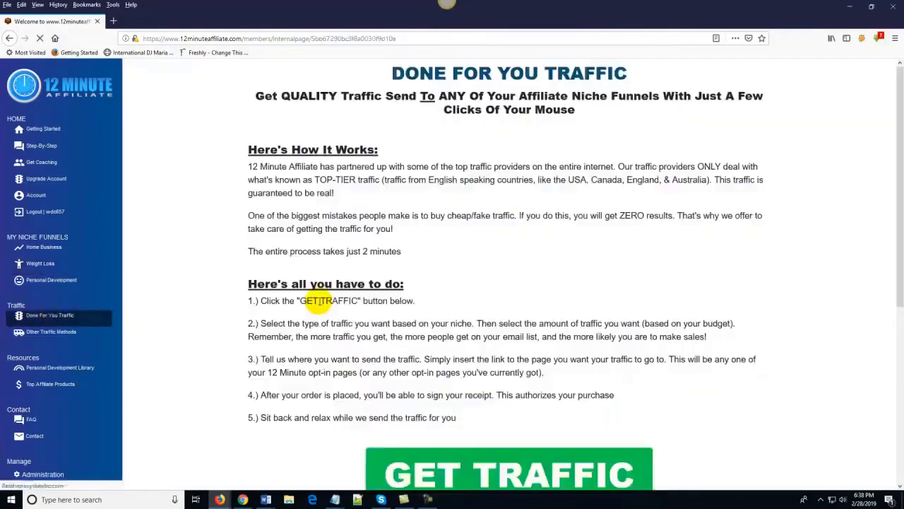
scroll(320, 301, down, 3)
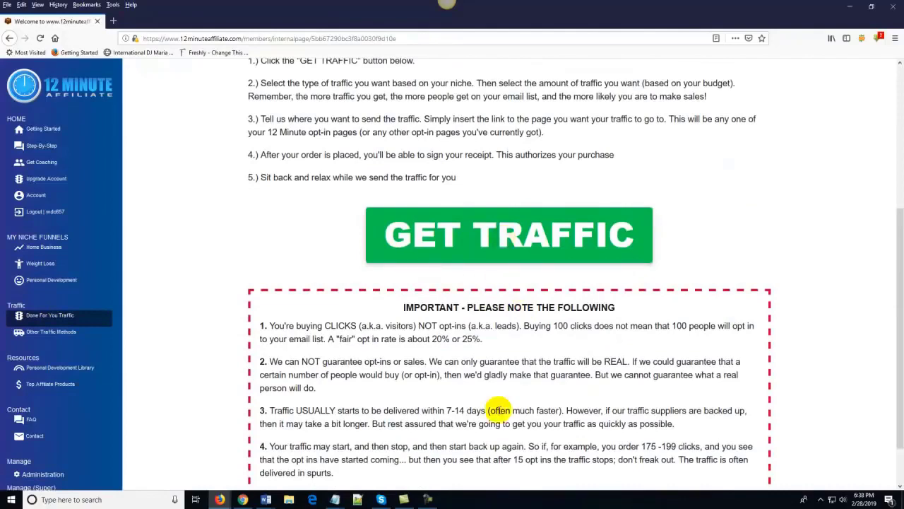
scroll(601, 416, up, 3)
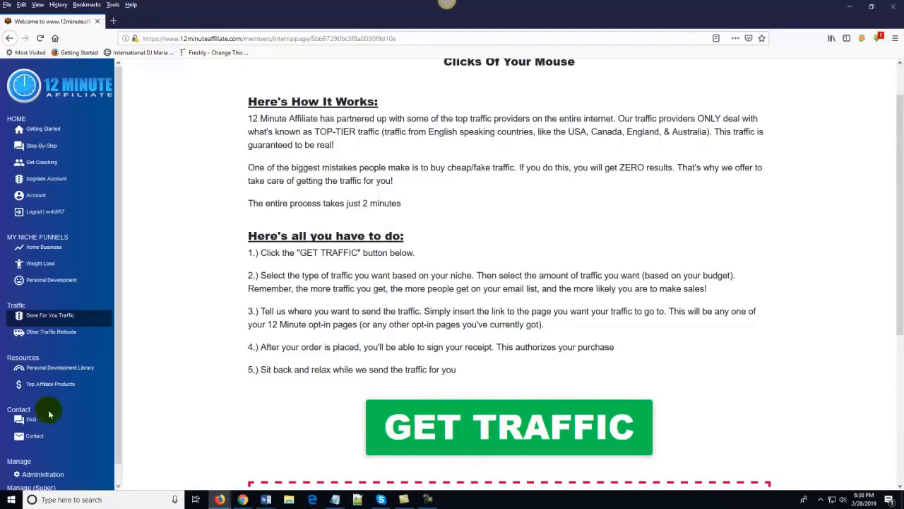
scroll(330, 307, down, 1)
scroll(330, 307, down, 2)
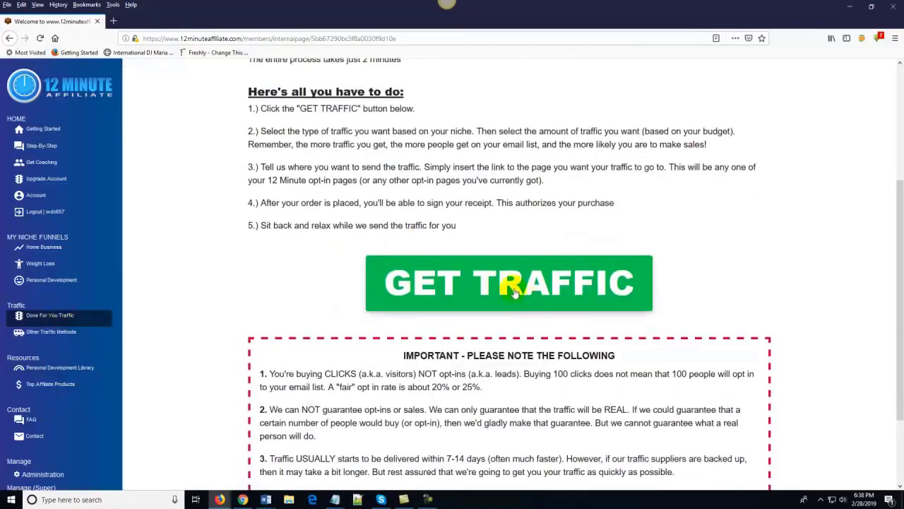
Step: Open Other Traffic Methods to view the free '16 Ways To Get Free Traffic' ebook offer
click(70, 334)
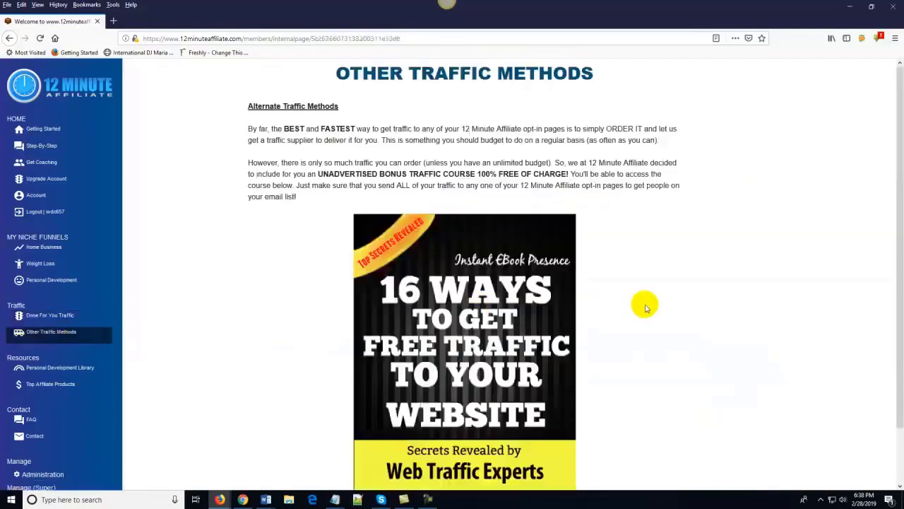
scroll(636, 293, down, 1)
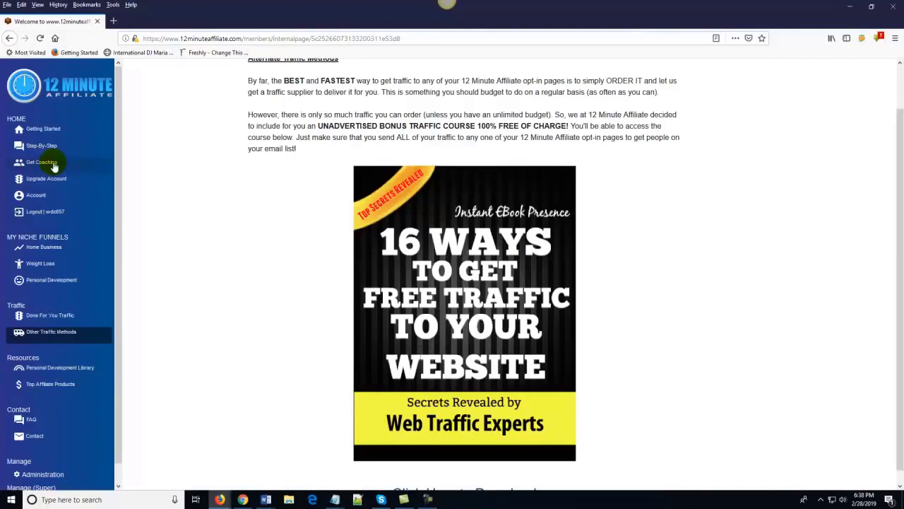
Step: Return to the Getting Started page showing the Quickstart Checklist and new member notes
click(51, 131)
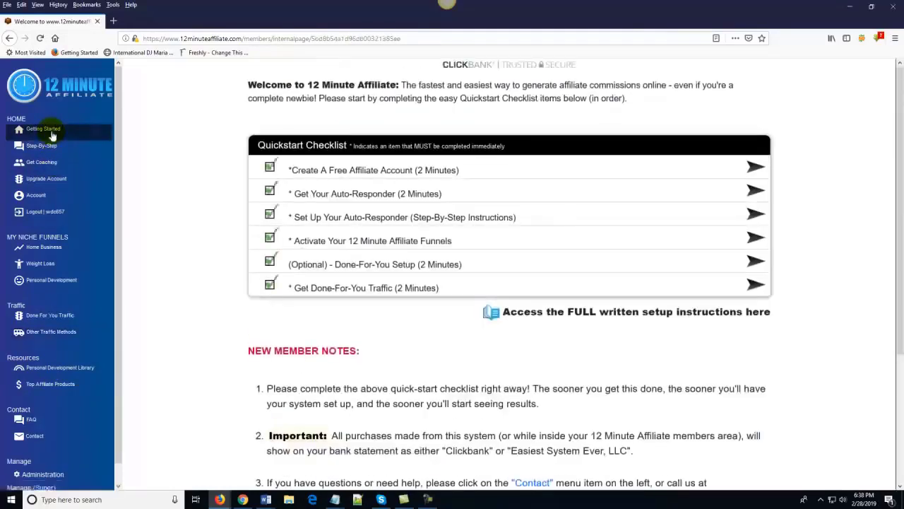